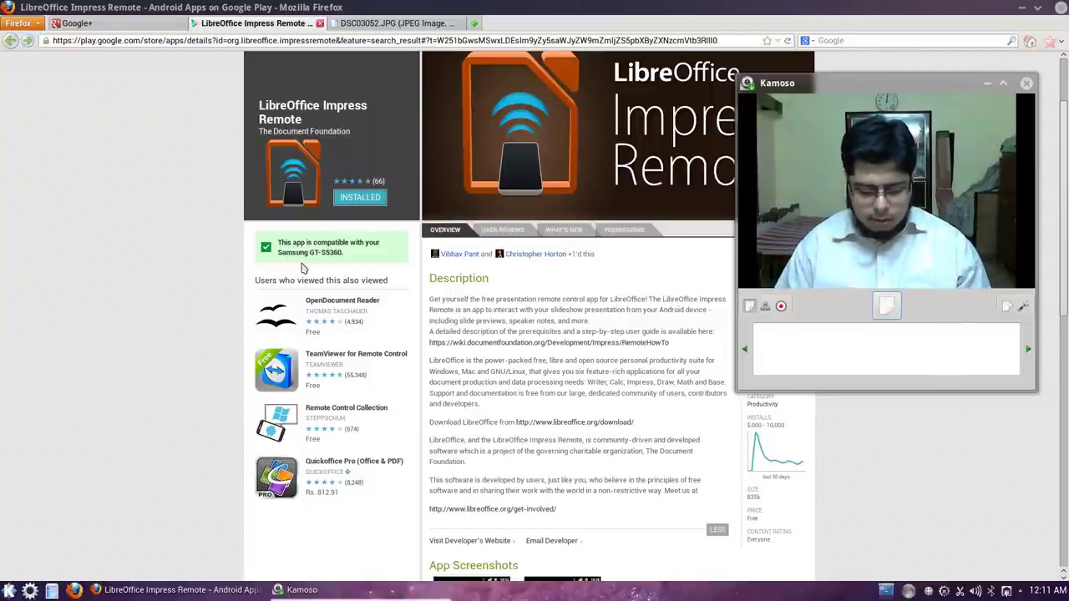
# Quit Firefox, which is showing the LibreOffice Impress Remote Play Store listing.
pyautogui.hotkey('alt', 'F4')
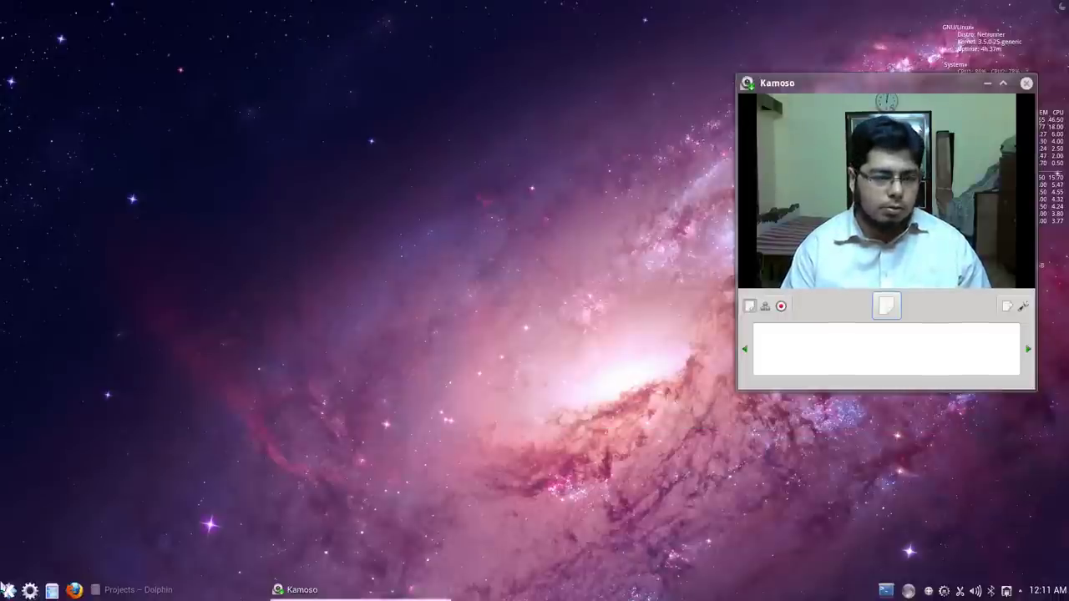
# Launch LibreOffice Impress from the KDE launcher and open its Tools menu.
pyautogui.click(7, 590)
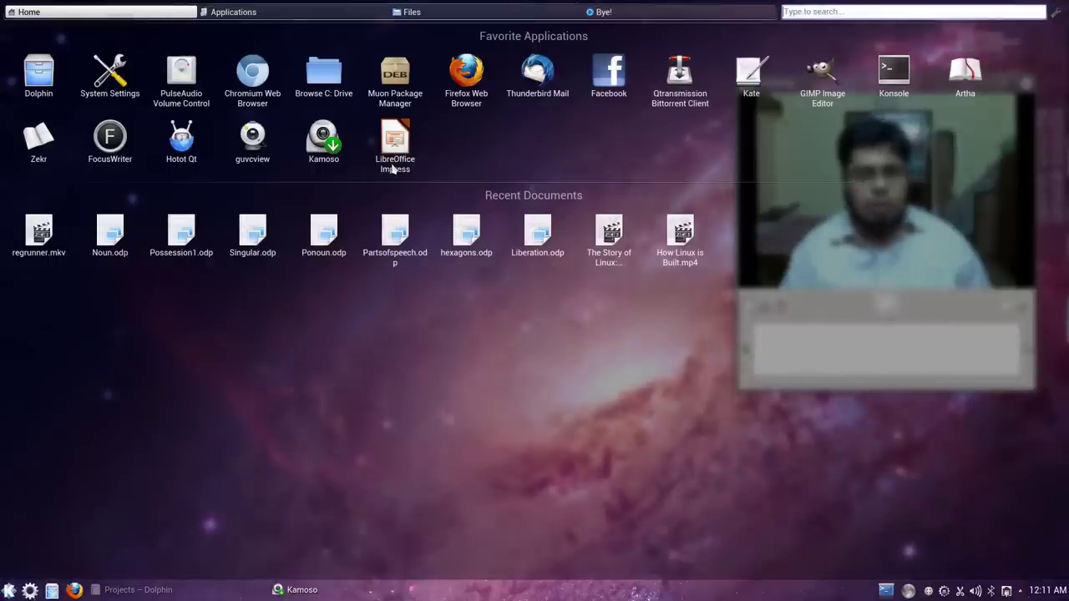
pyautogui.click(392, 169)
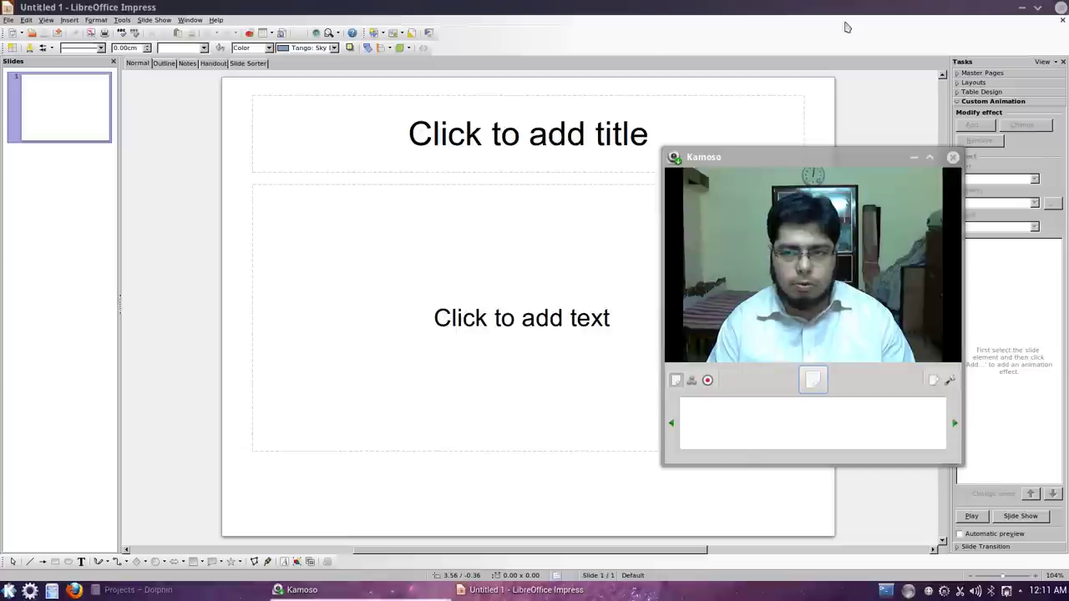
pyautogui.click(122, 20)
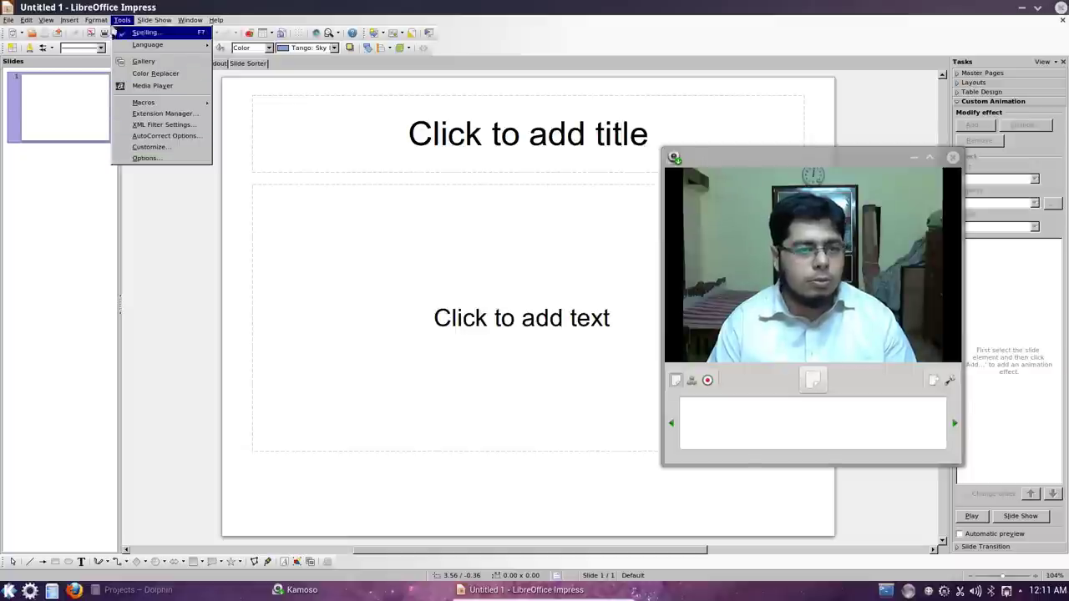
# Confirm Enable remote control is checked under Options > LibreOffice Impress > General, then OK.
pyautogui.click(144, 159)
pyautogui.moveTo(492, 189); pyautogui.dragTo(298, 159)
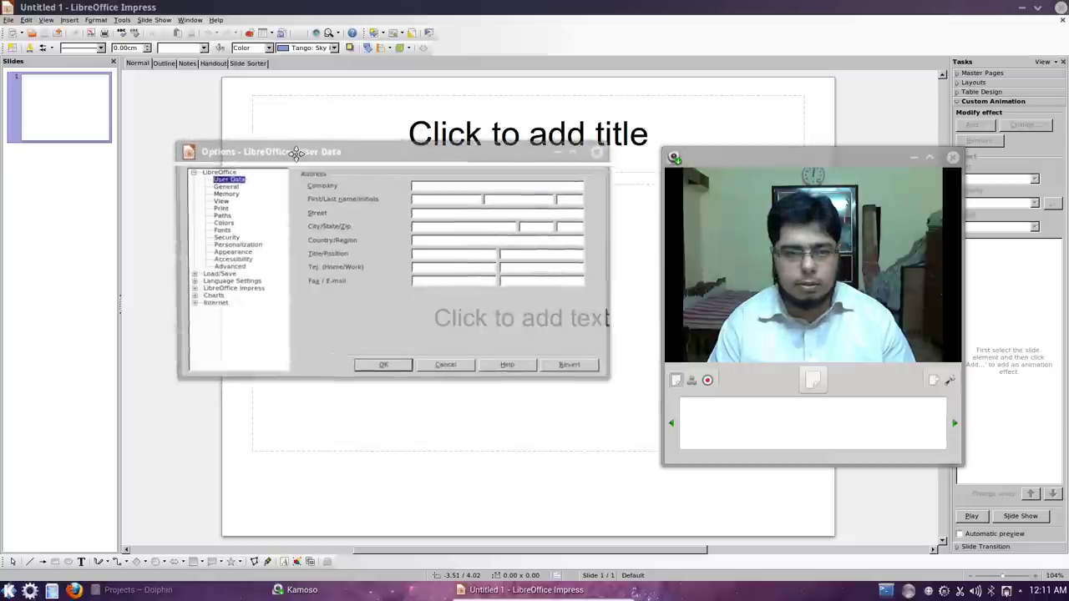
pyautogui.click(193, 288)
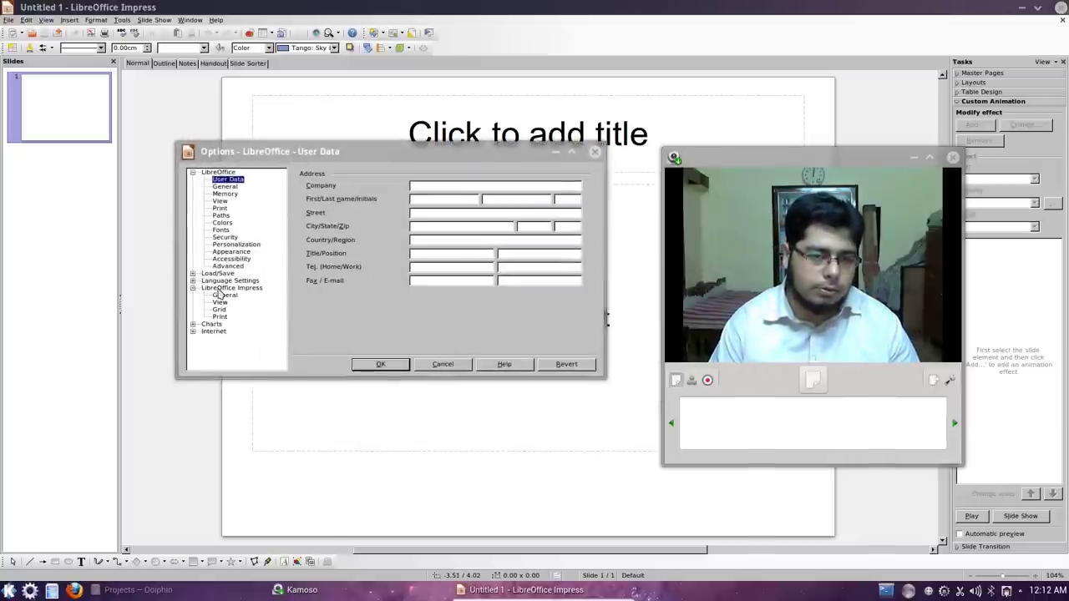
pyautogui.click(221, 288)
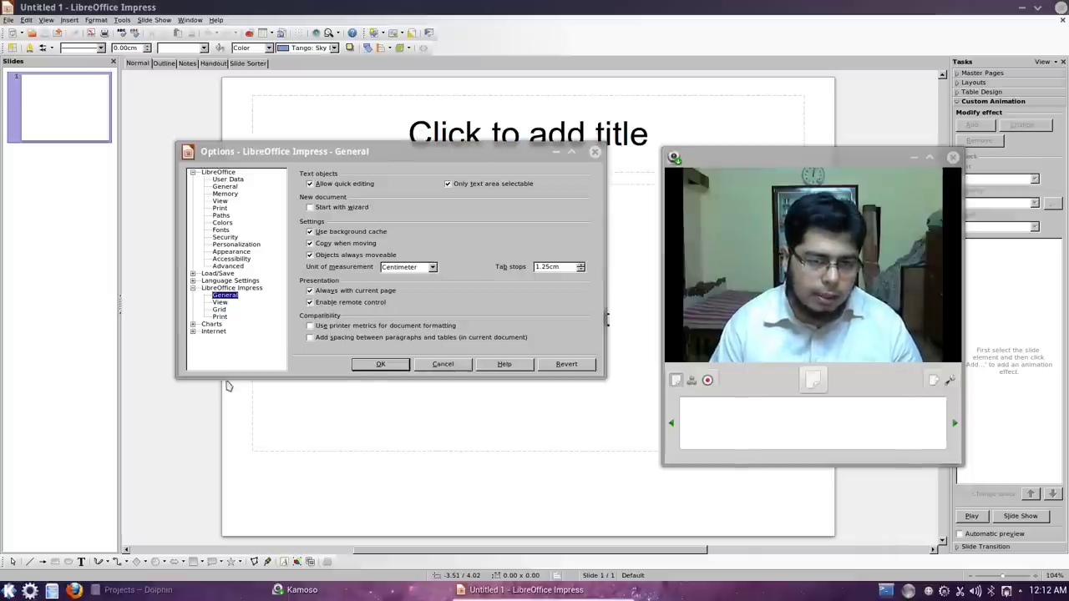
pyautogui.click(381, 365)
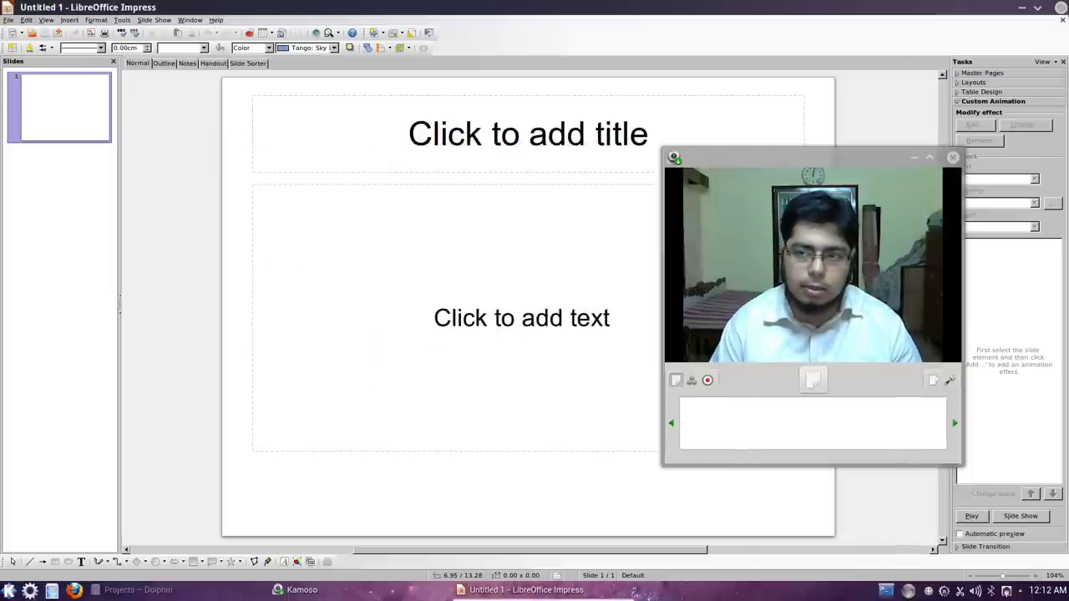
# Close Impress, check the Bluetooth tray options, and bring up the workspace overview.
pyautogui.click(1057, 13)
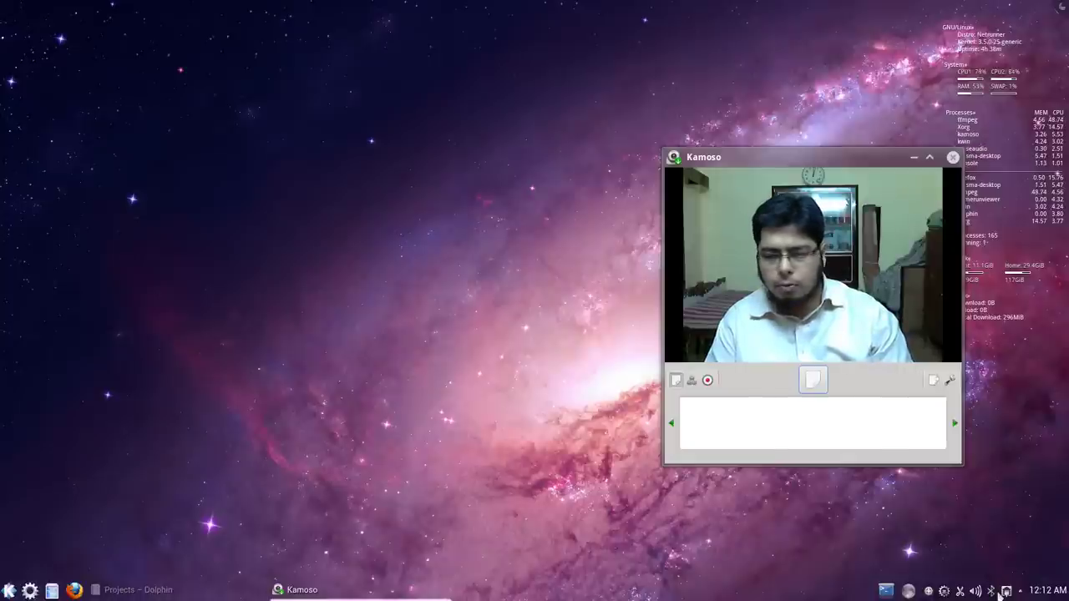
pyautogui.click(998, 591)
pyautogui.click(998, 593)
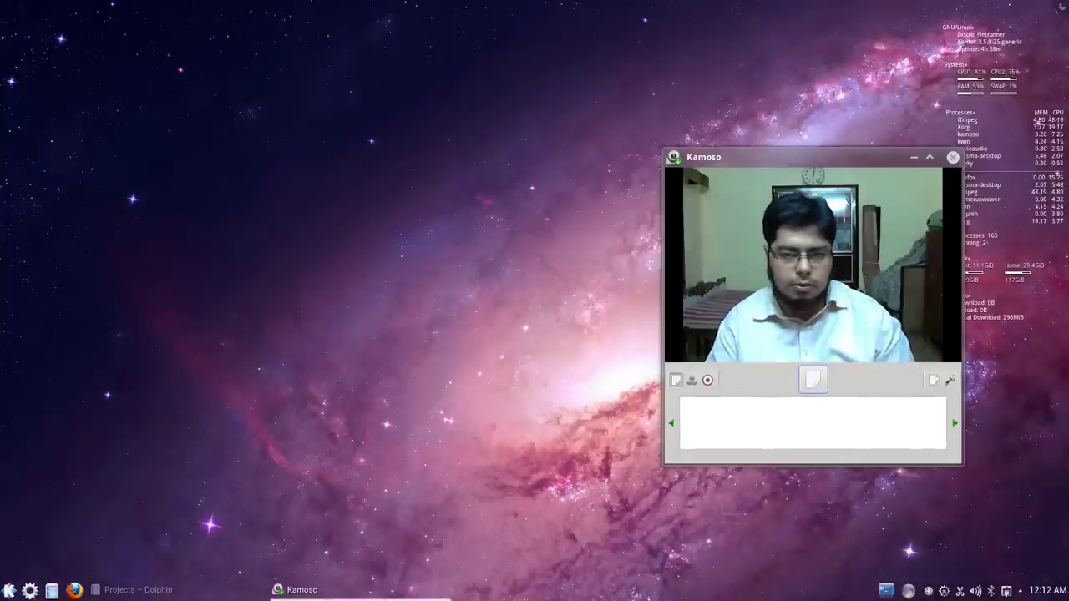
pyautogui.hotkey('ctrl', 'F8')
# View the DSC03052.JPG dongle photo in Firefox, close it, then reach Dolphin's Projects workspace.
pyautogui.click(301, 250)
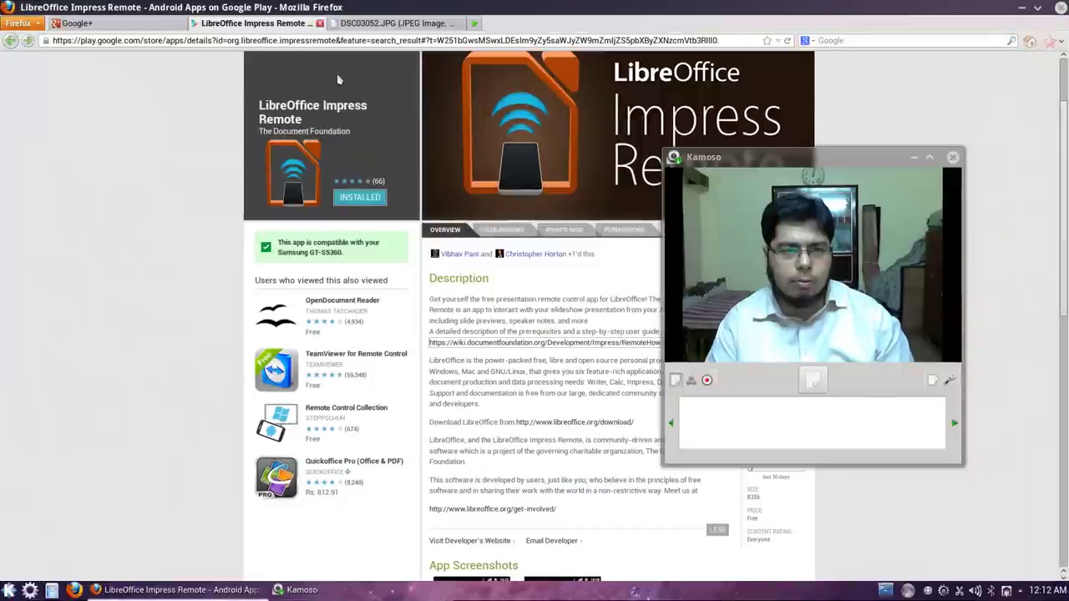
pyautogui.click(367, 24)
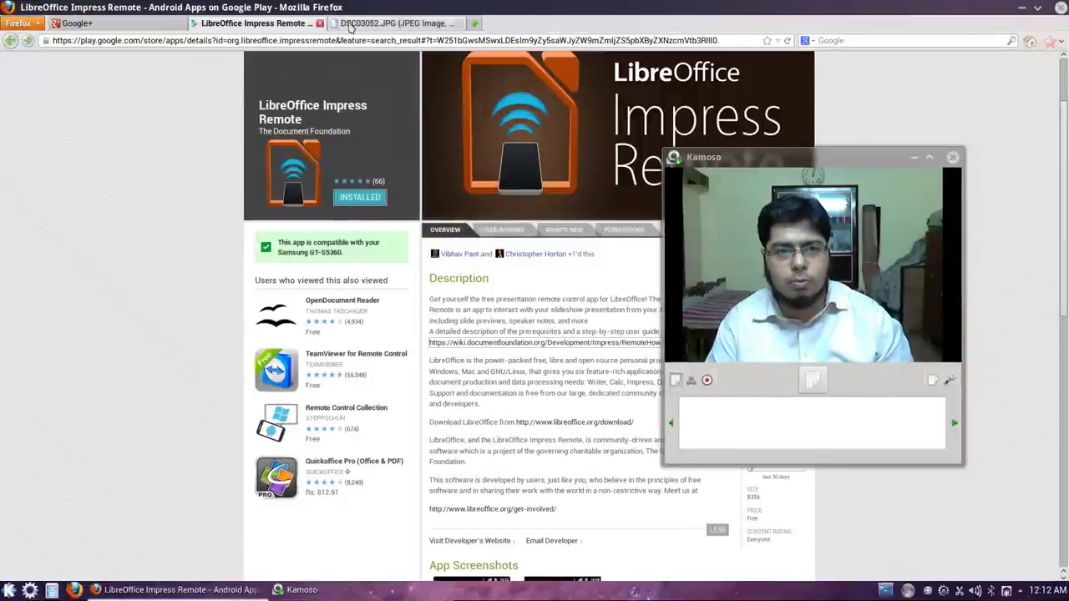
pyautogui.moveTo(783, 157); pyautogui.dragTo(935, 223)
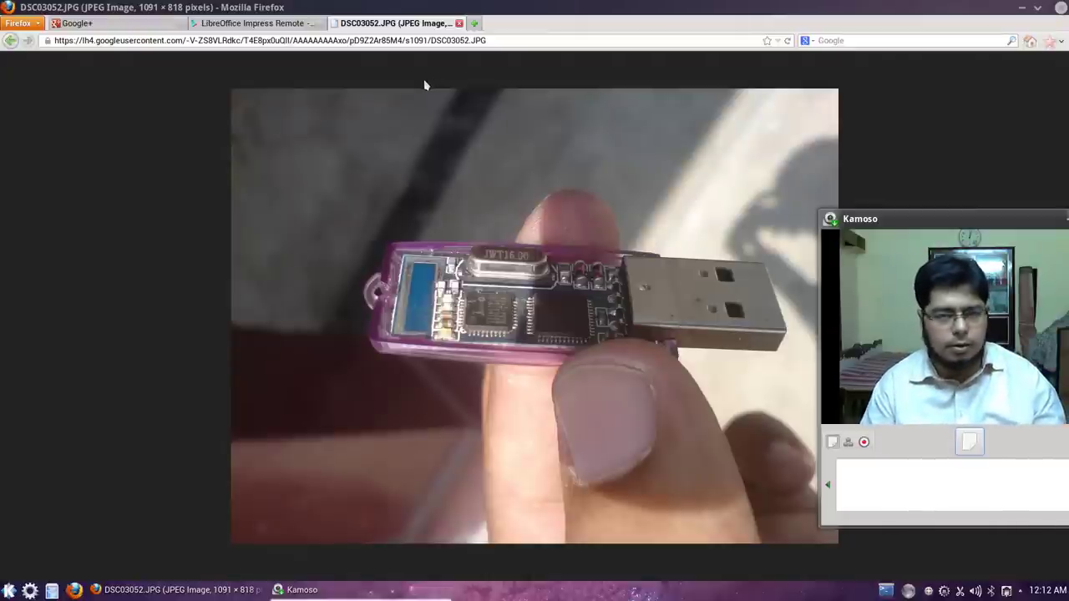
pyautogui.click(460, 25)
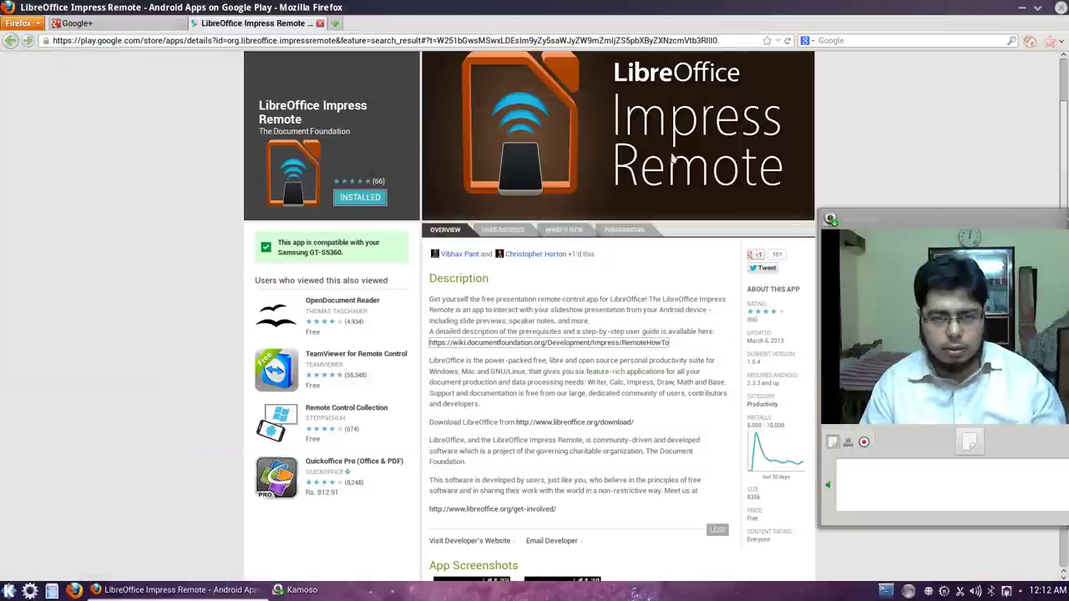
pyautogui.moveTo(781, 170); pyautogui.dragTo(617, 102)
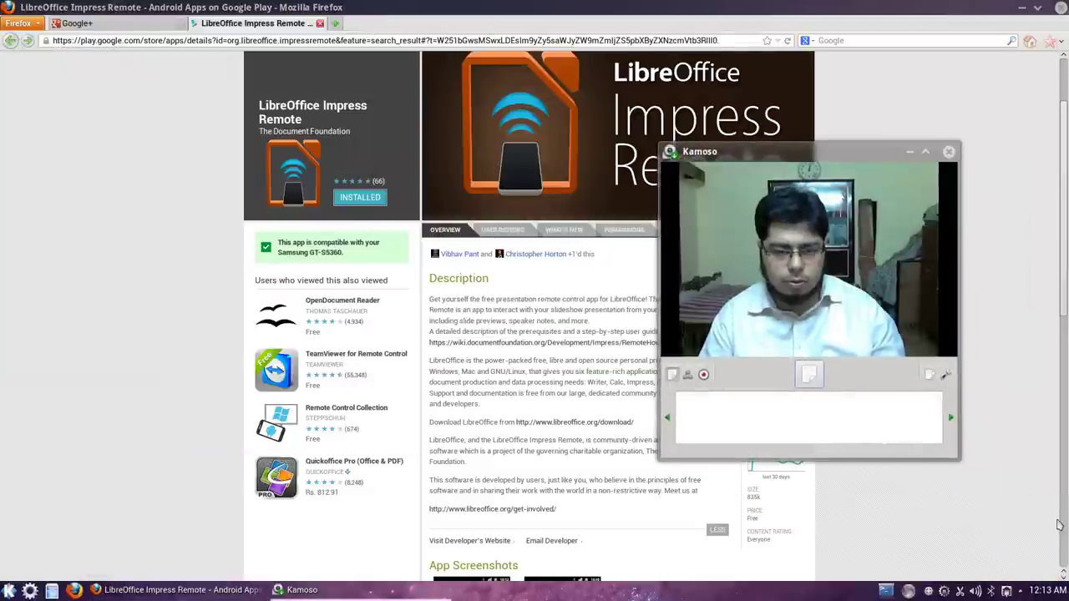
pyautogui.hotkey('ctrl', 'F8')
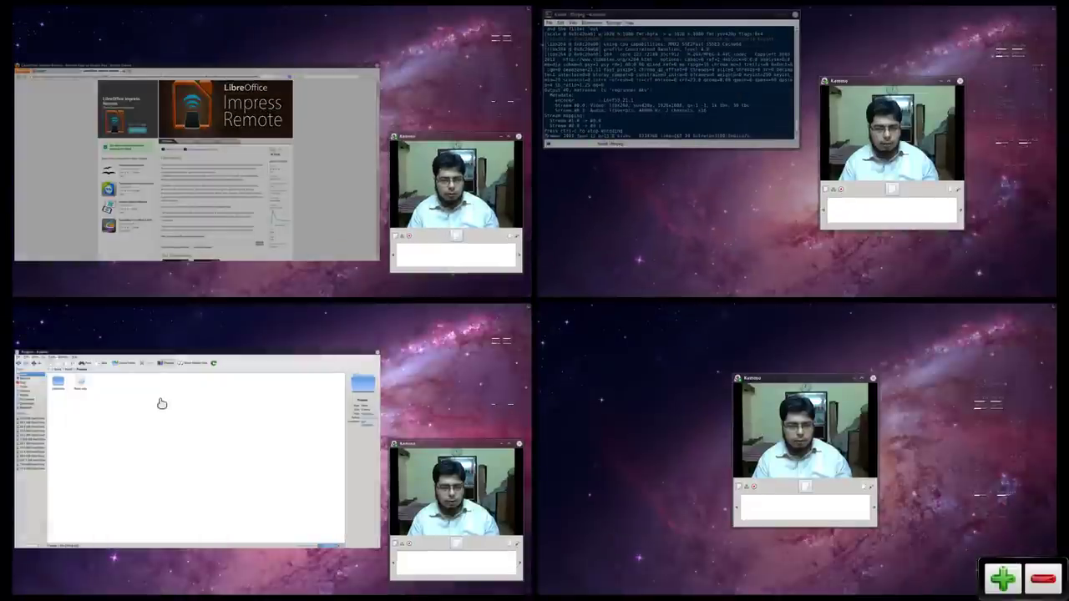
pyautogui.click(163, 404)
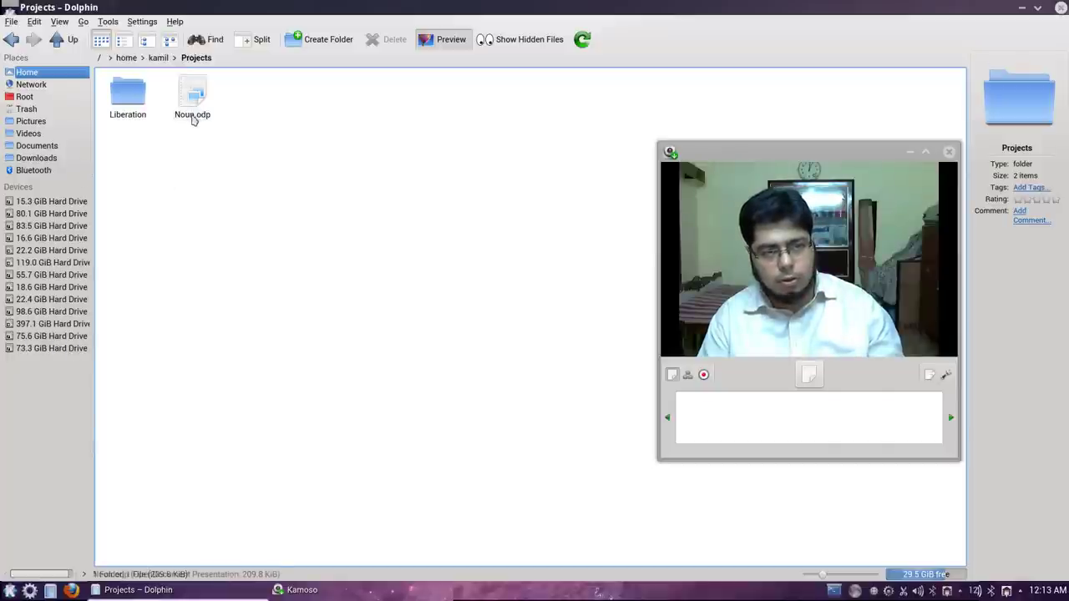
# Open Noun.odp from the Projects folder in Dolphin.
pyautogui.doubleClick(193, 115)
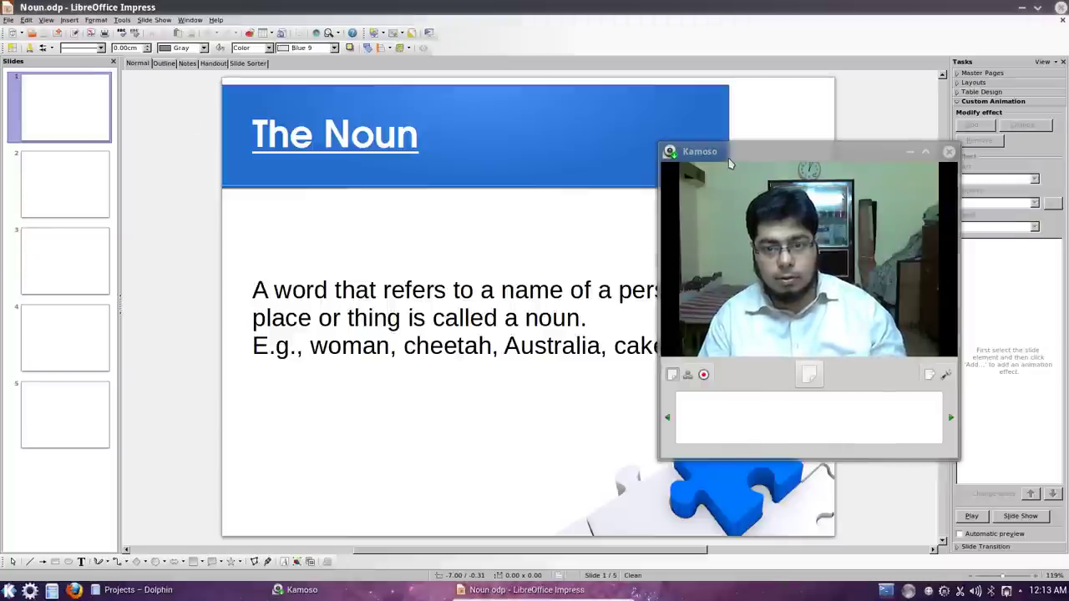
pyautogui.moveTo(729, 162); pyautogui.dragTo(864, 198)
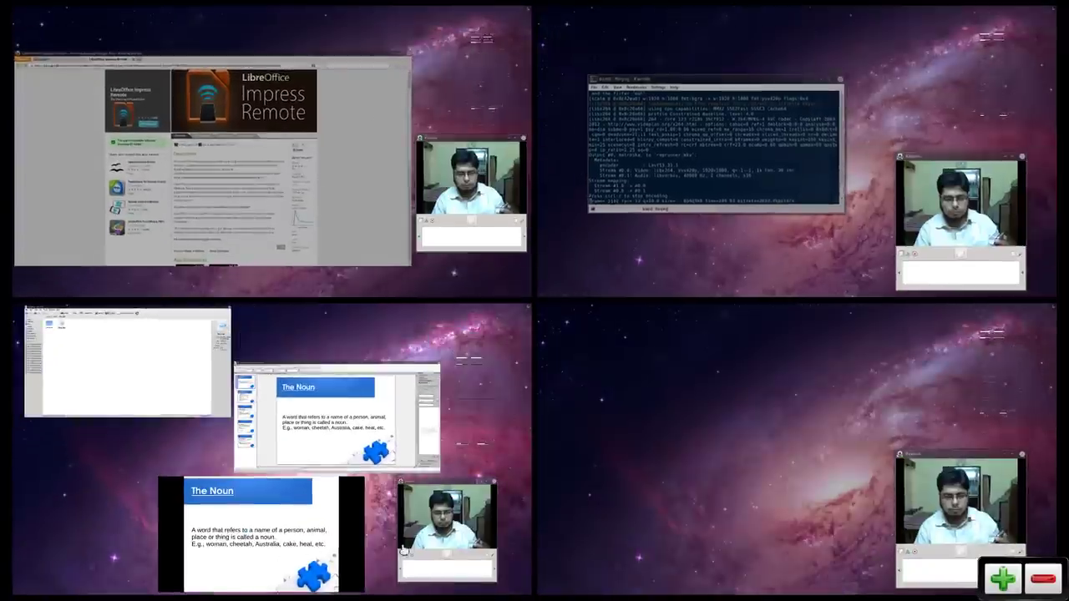
# On the slideshow workspace, step forward to Abstract Nouns and back to The Noun.
pyautogui.click(426, 547)
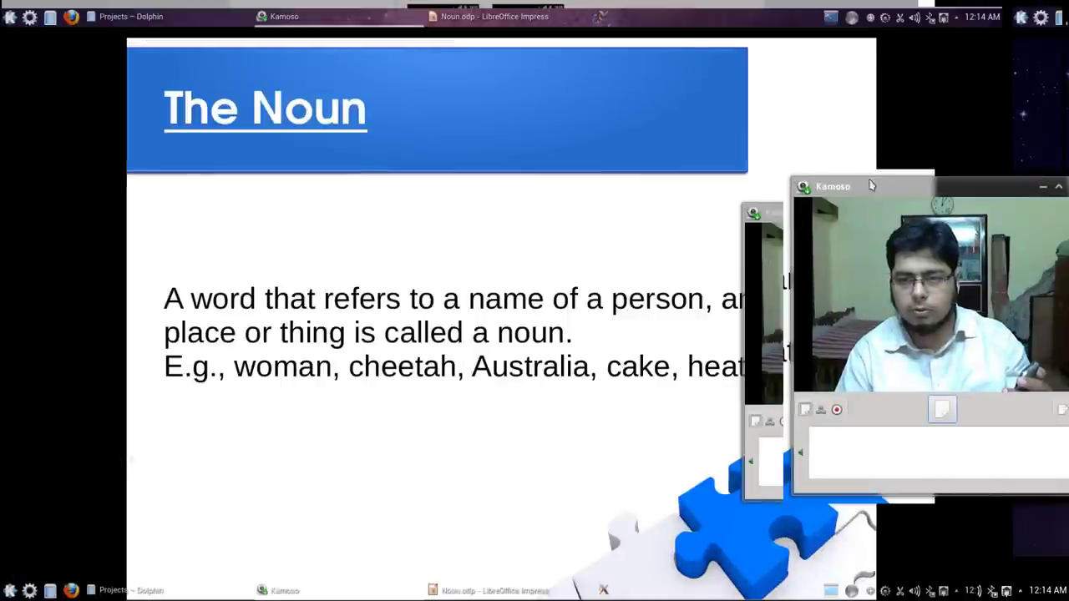
pyautogui.moveTo(869, 188)
pyautogui.mouseDown()
pyautogui.moveTo(865, 332)
pyautogui.moveTo(797, 55)
pyautogui.mouseUp()
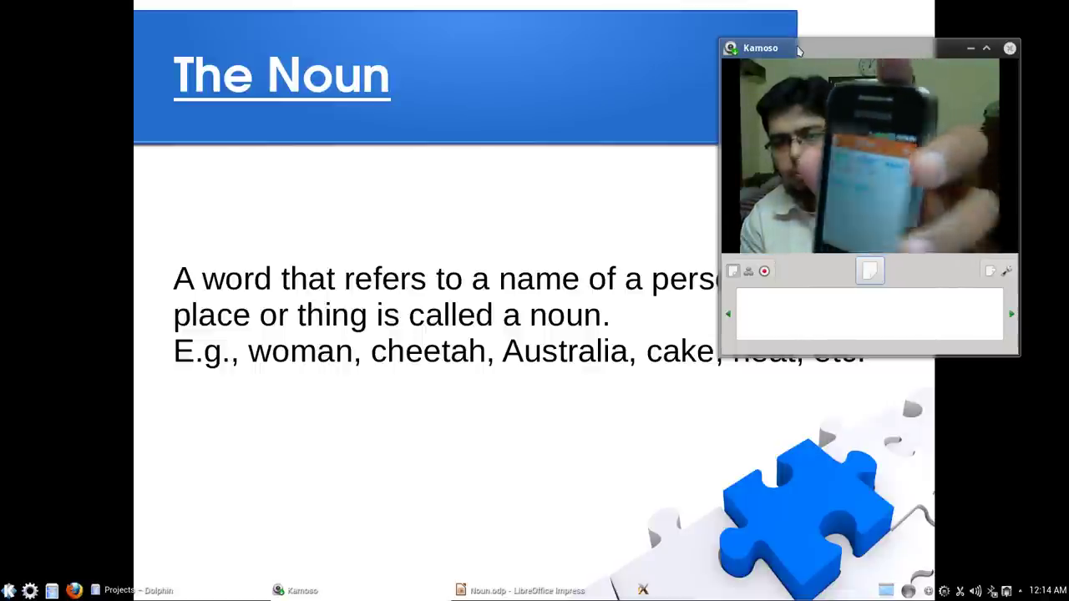
pyautogui.press('Right')
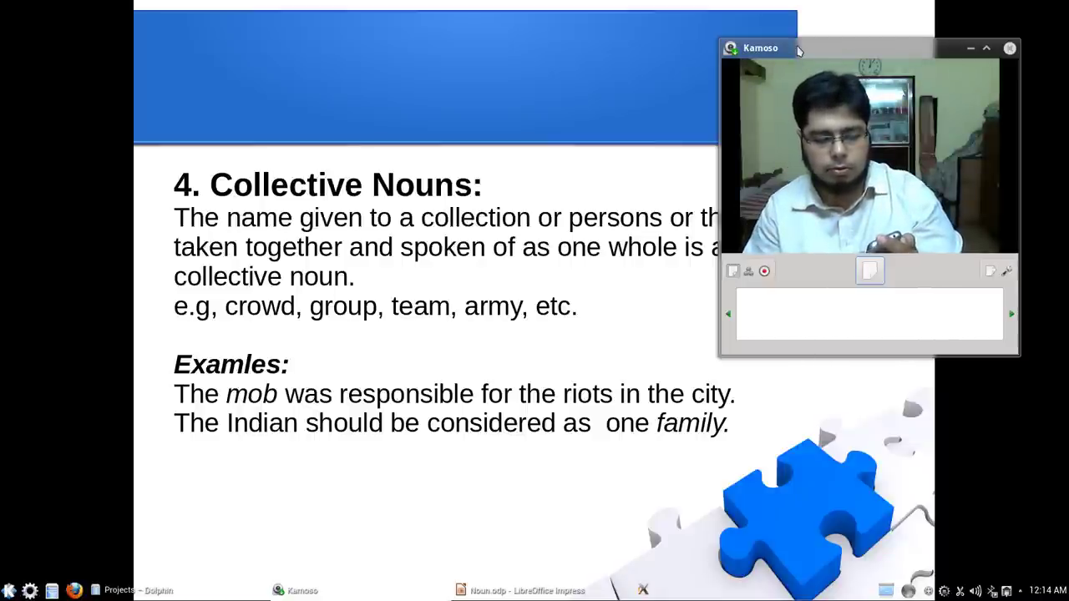
pyautogui.press('Left')
pyautogui.press('Left')
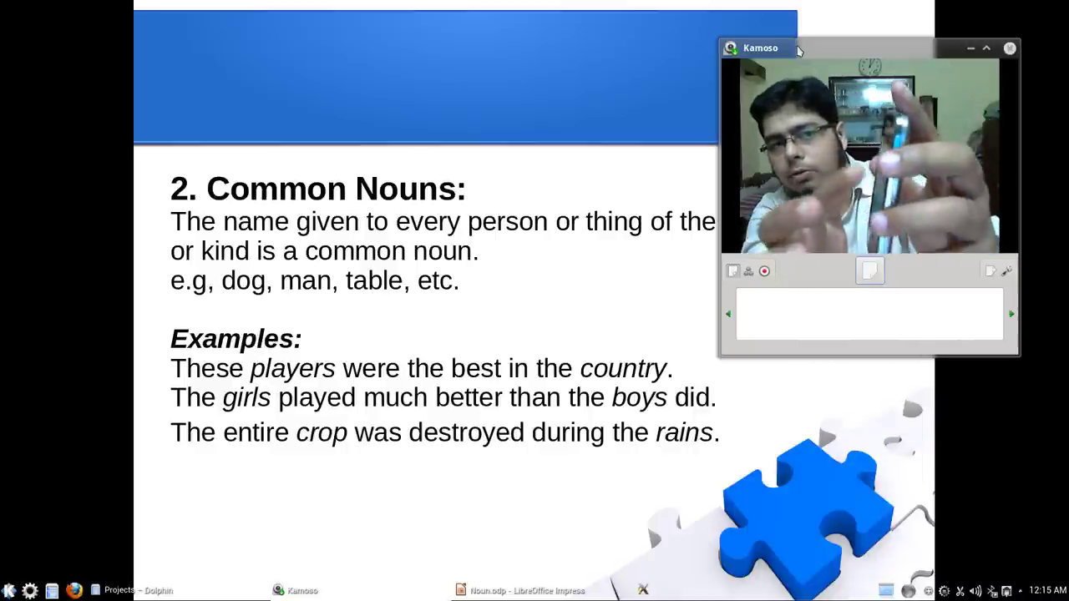
pyautogui.press('Right')
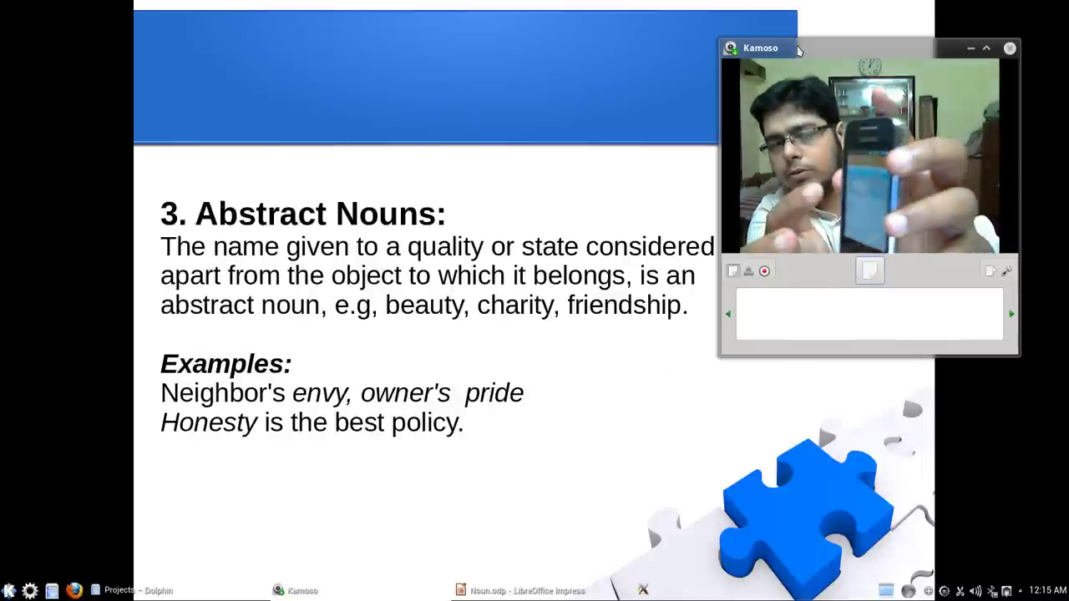
pyautogui.press('Left')
pyautogui.press('Left')
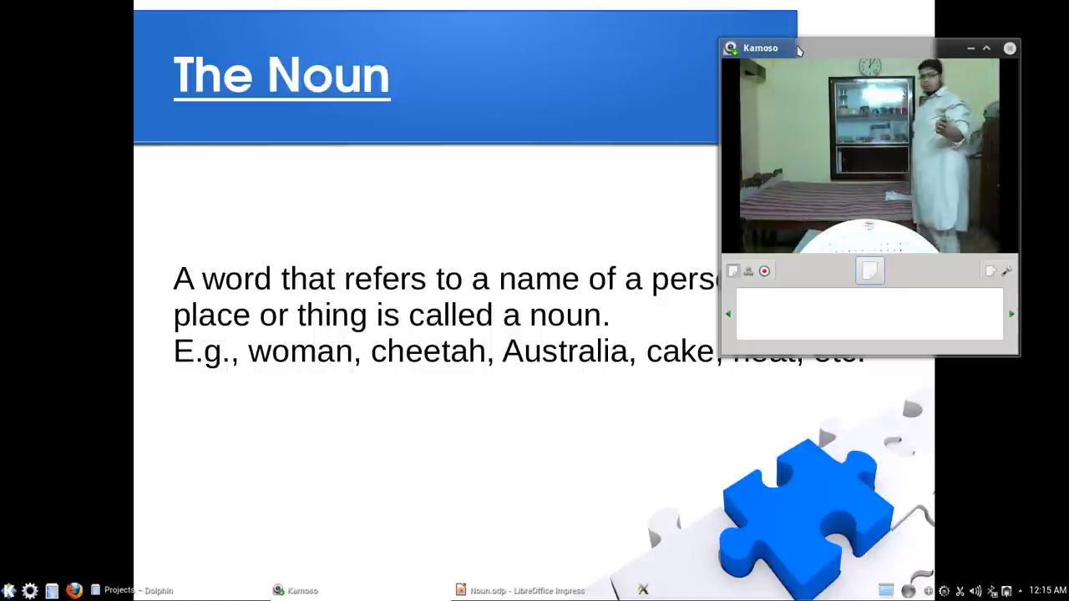
# Show Kinds of Nouns and Common Nouns, blank the screen, return to The Noun.
pyautogui.press('Right')
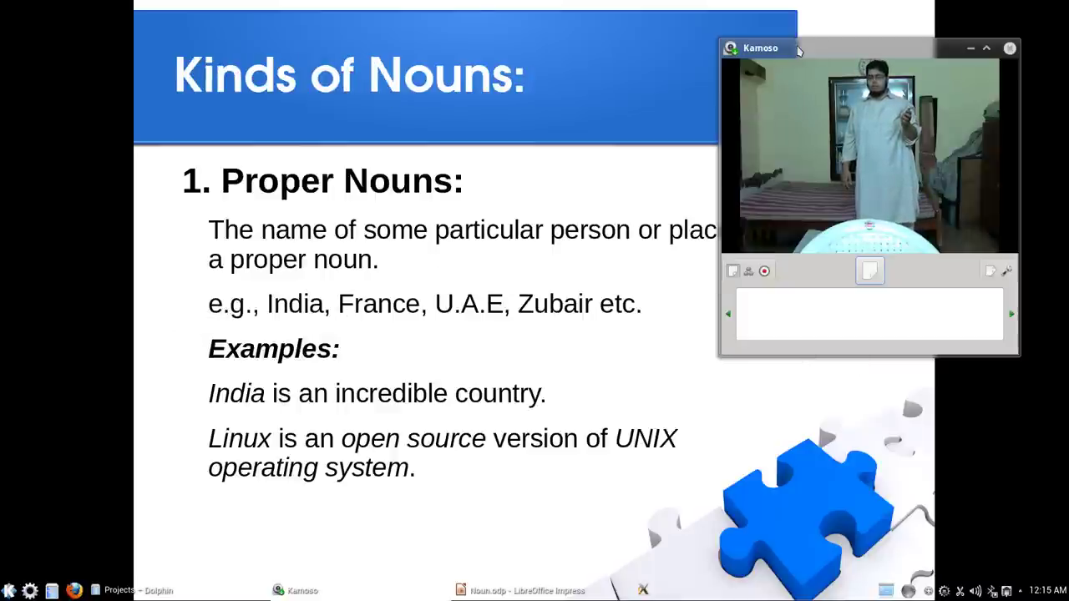
pyautogui.press('Right')
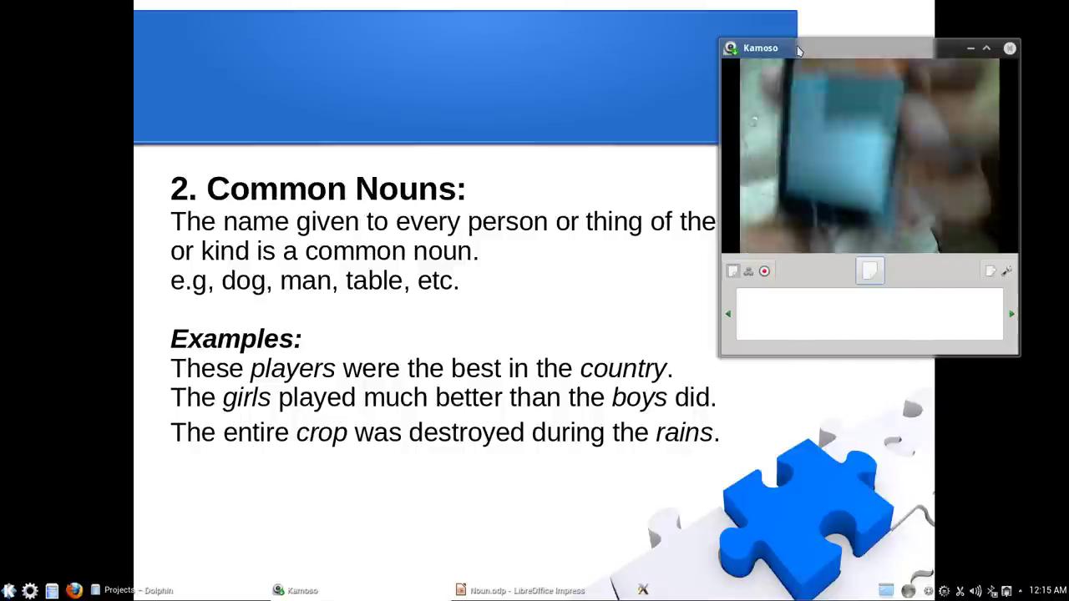
pyautogui.press('Escape')
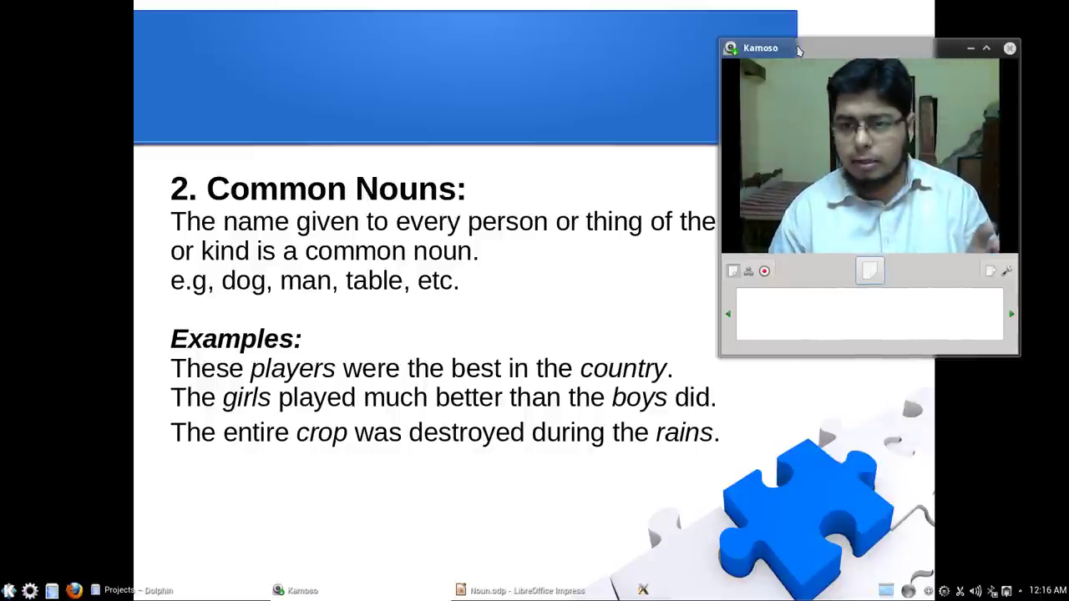
pyautogui.press('Left')
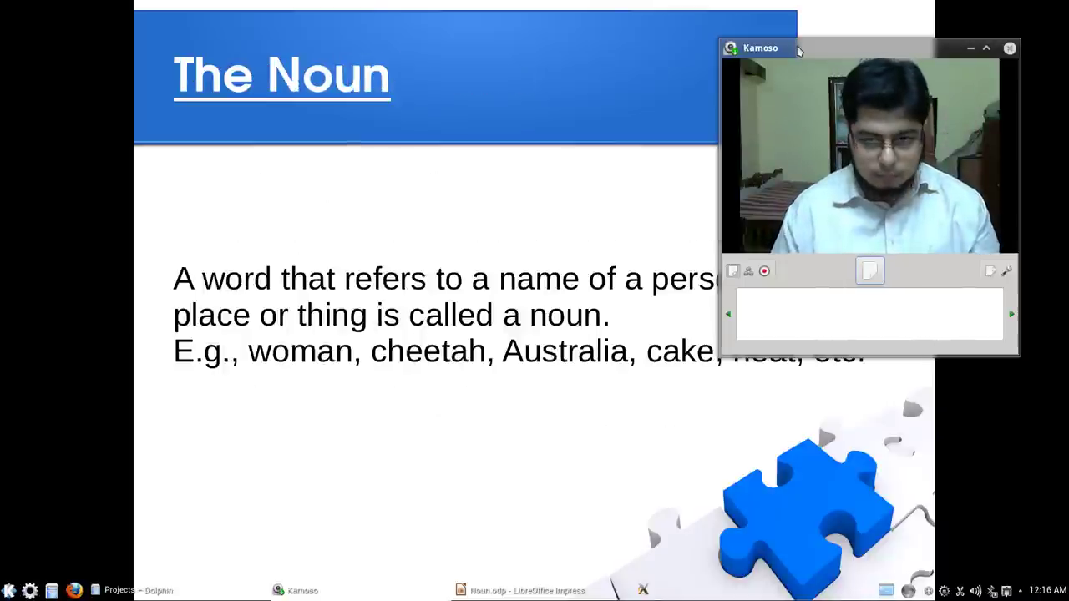
pyautogui.hotkey('ctrl', 'F8')
# Switch to the desktop holding the Konsole ffmpeg recording window.
pyautogui.click(754, 73)
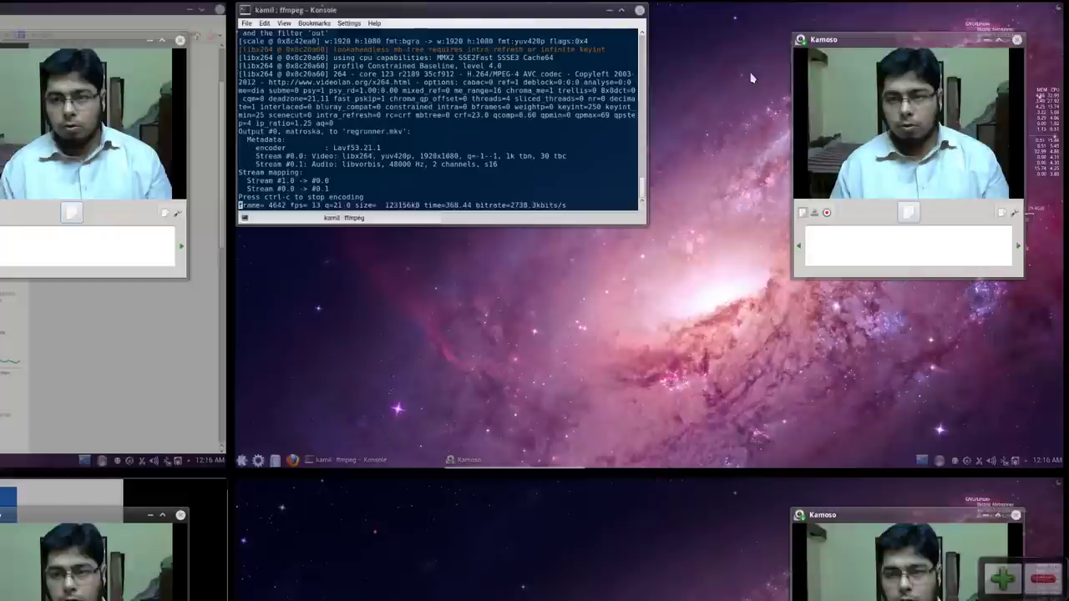